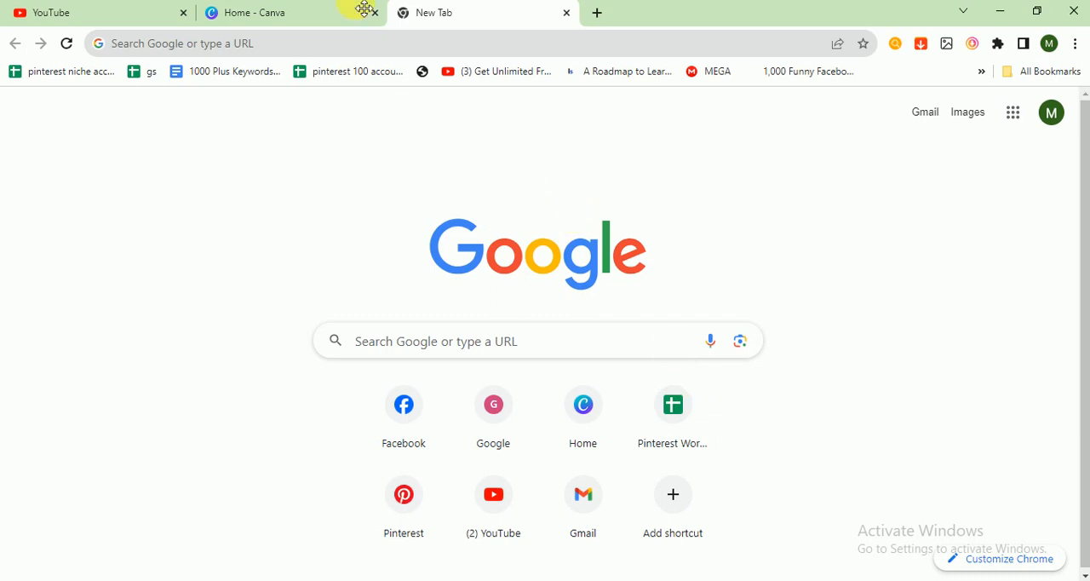
# Switch to Canva, search the design types for "instagram" and create a blank Instagram Post (Square) design
pyautogui.click(301, 10)
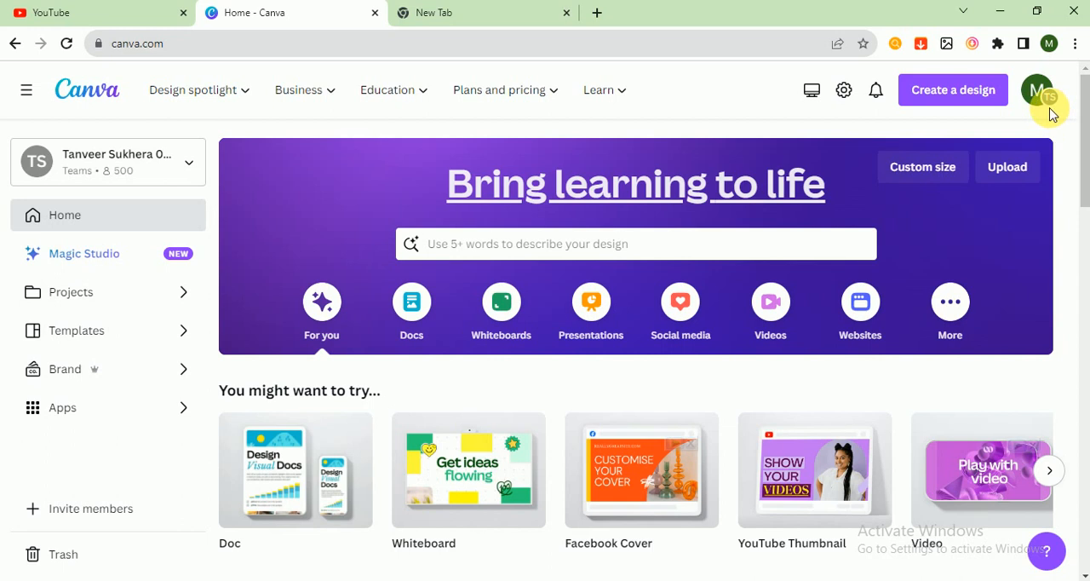
pyautogui.click(951, 92)
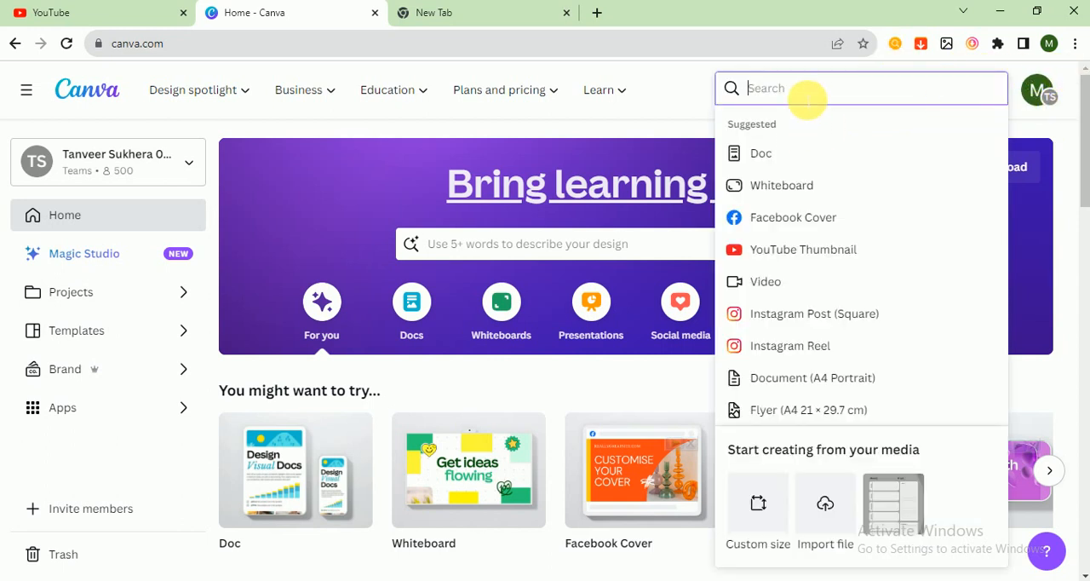
pyautogui.write('insta')
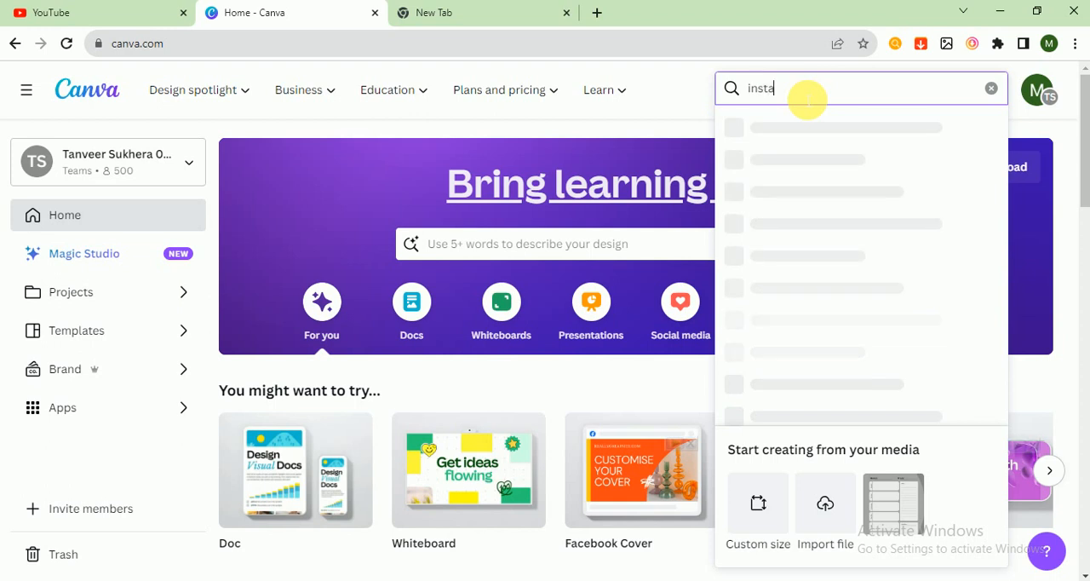
pyautogui.write('gram')
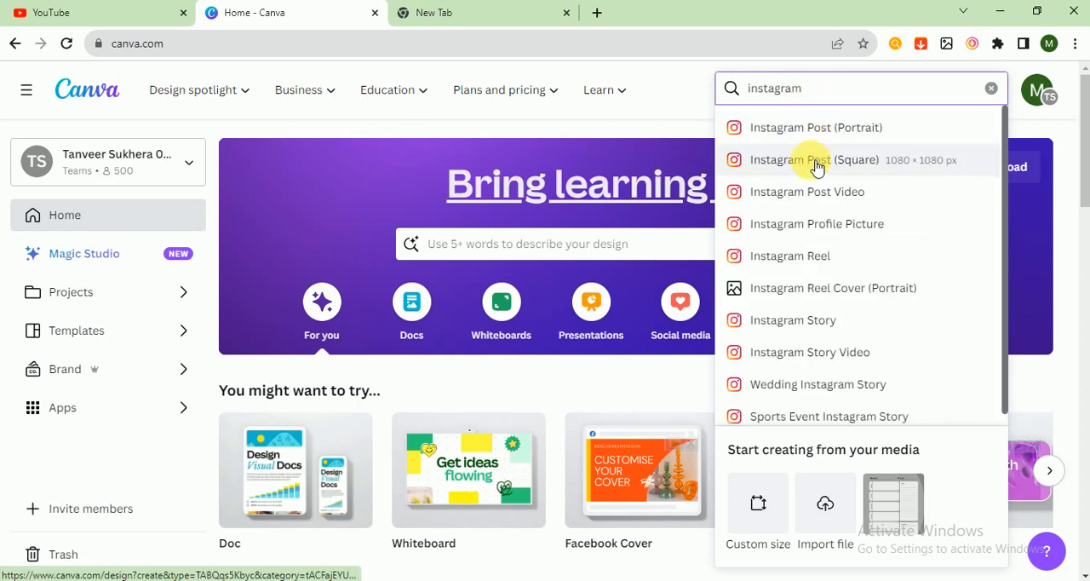
pyautogui.click(815, 161)
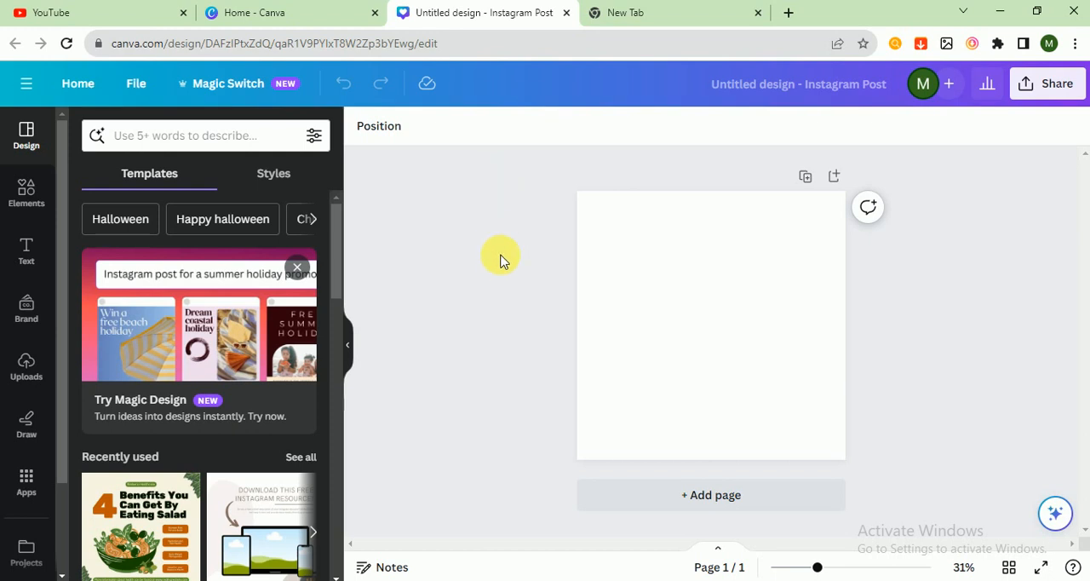
# Search the design templates for "workout"
pyautogui.click(180, 150)
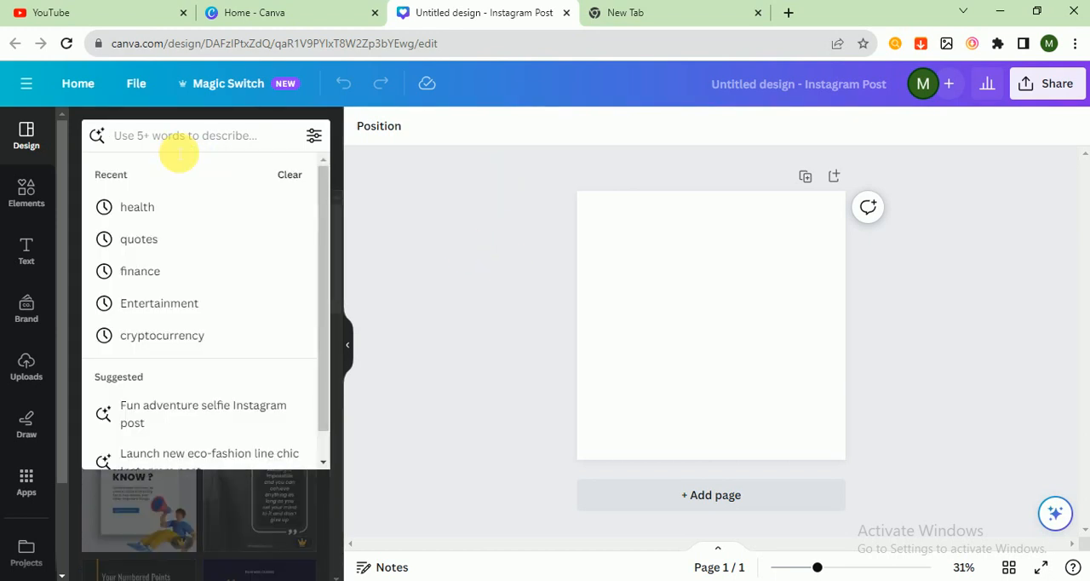
pyautogui.write('workout')
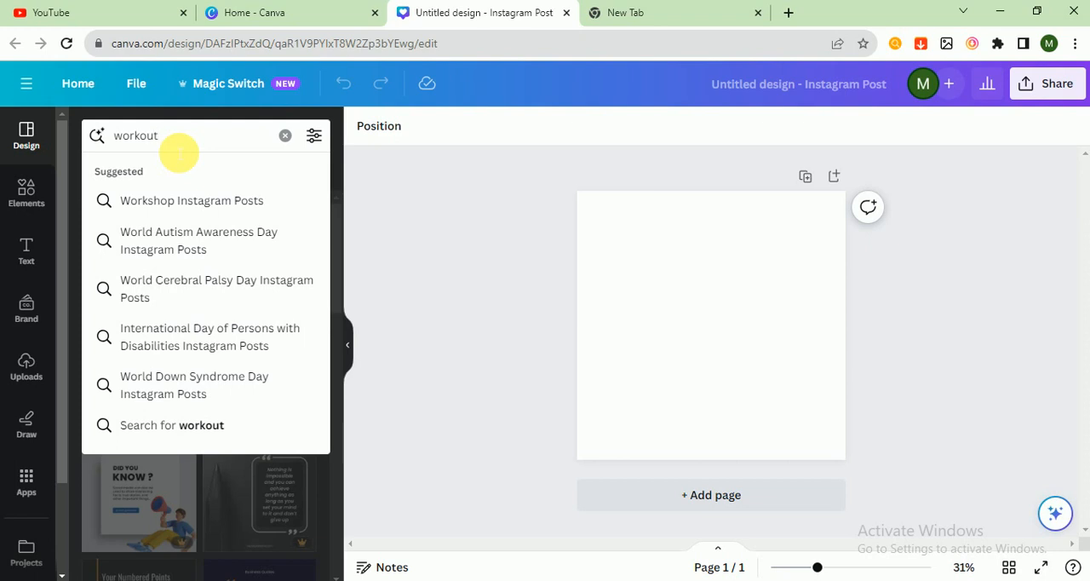
pyautogui.press('Return')
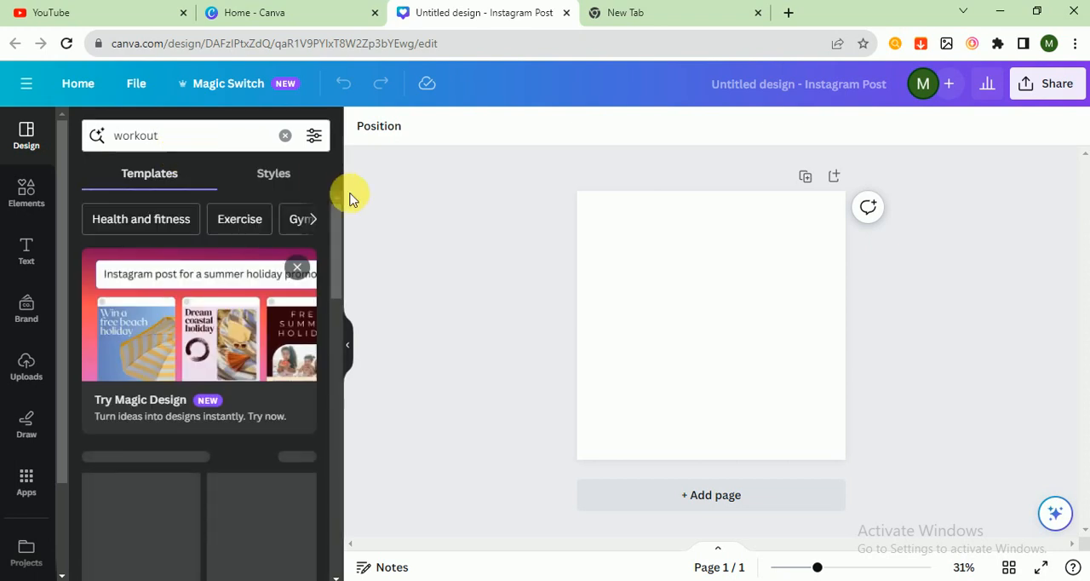
# Apply the Yellow Monochrome Checklist Workout Tips template to the page and shuffle its template style colours
pyautogui.moveTo(341, 243); pyautogui.dragTo(338, 378)
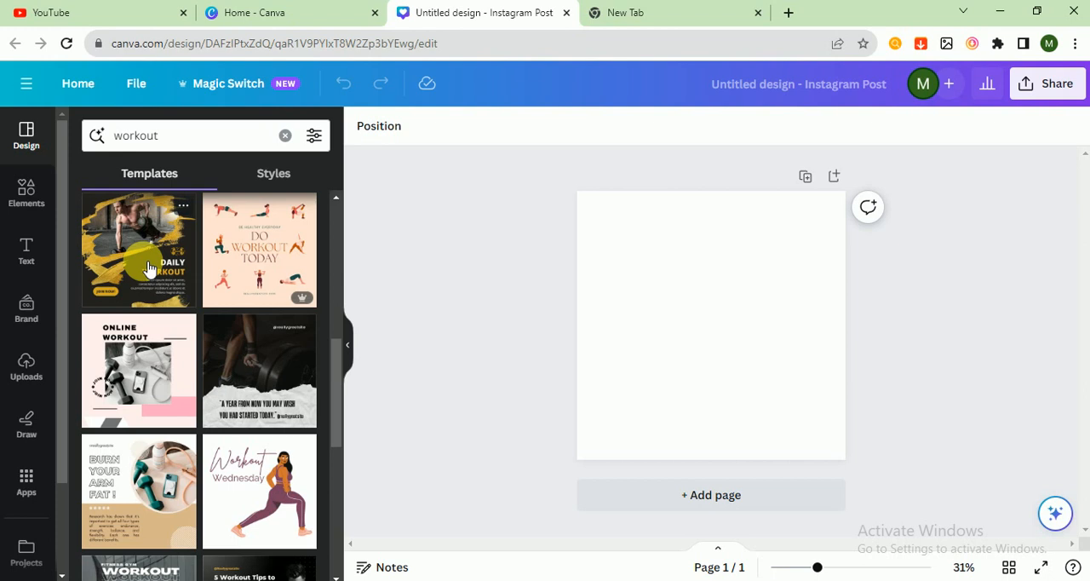
pyautogui.moveTo(338, 360); pyautogui.dragTo(344, 424)
pyautogui.click(284, 505)
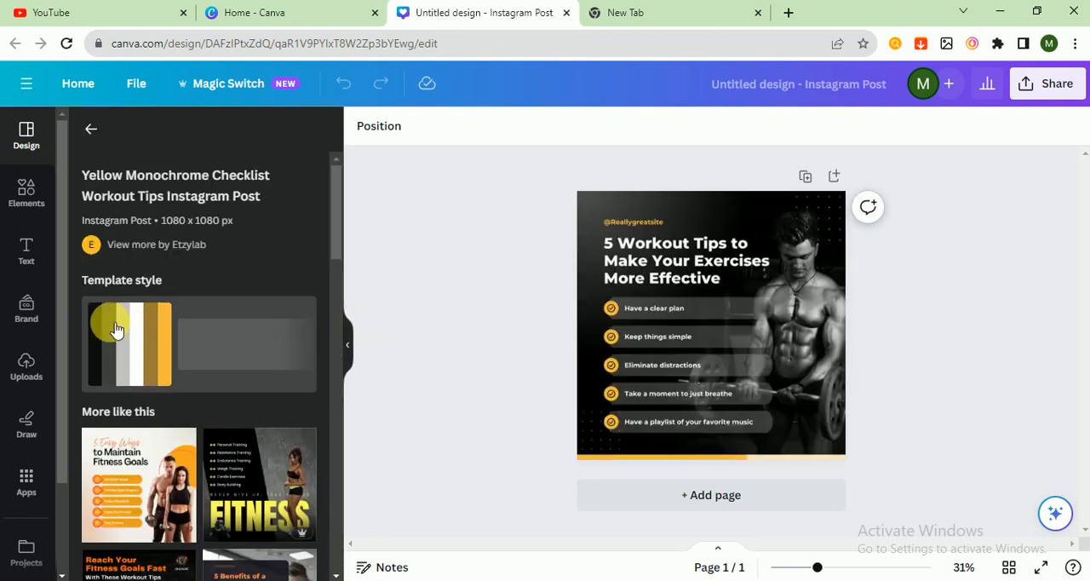
pyautogui.click(116, 330)
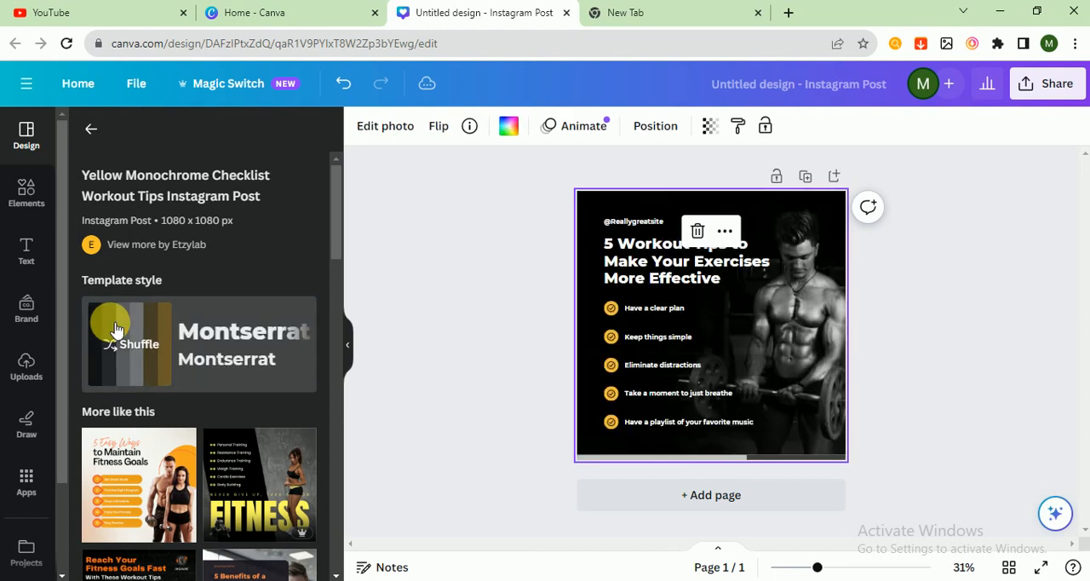
pyautogui.click(538, 392)
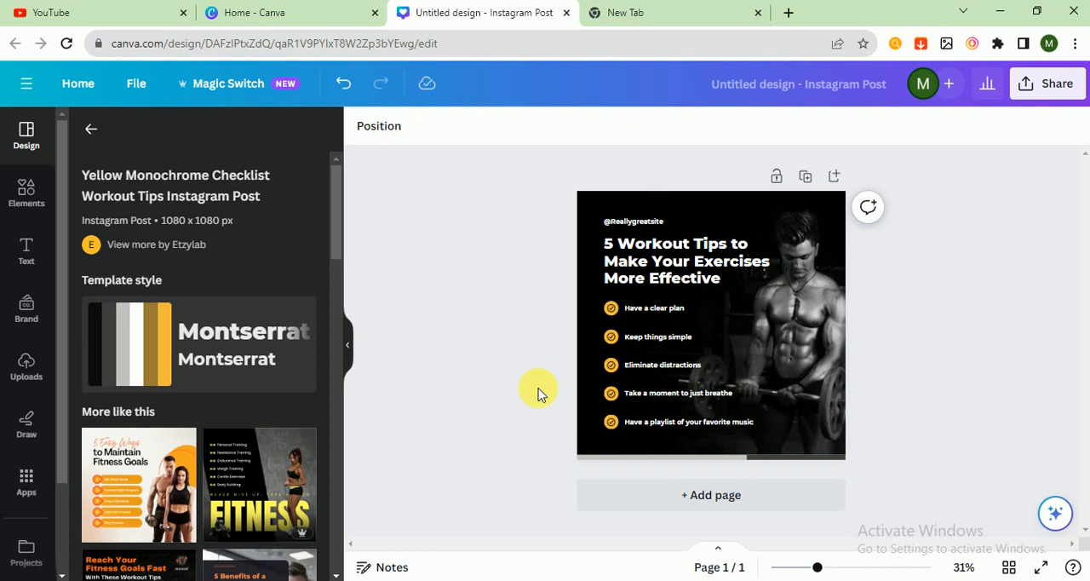
pyautogui.click(628, 221)
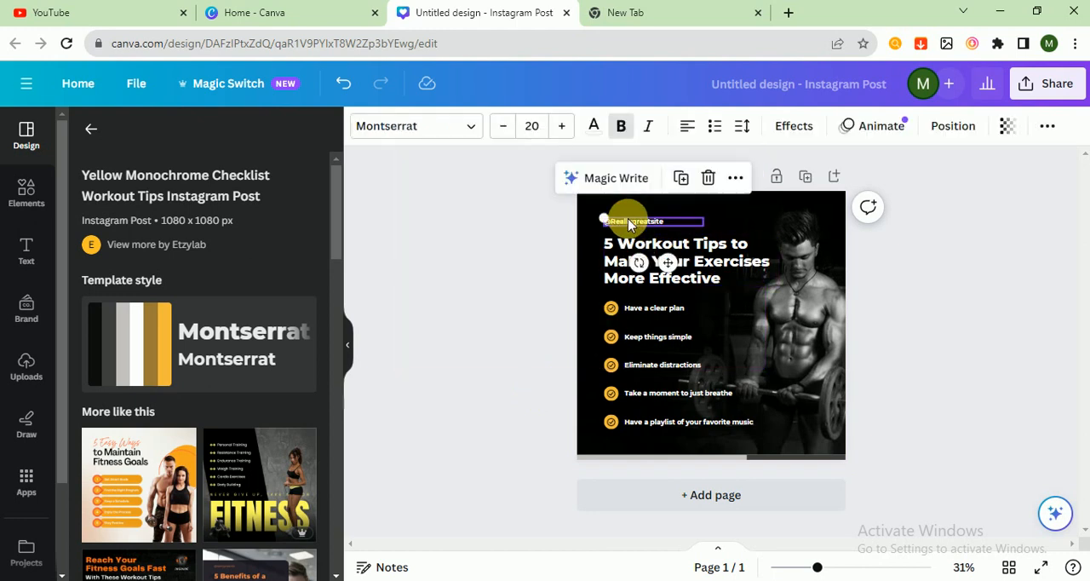
pyautogui.doubleClick(647, 222)
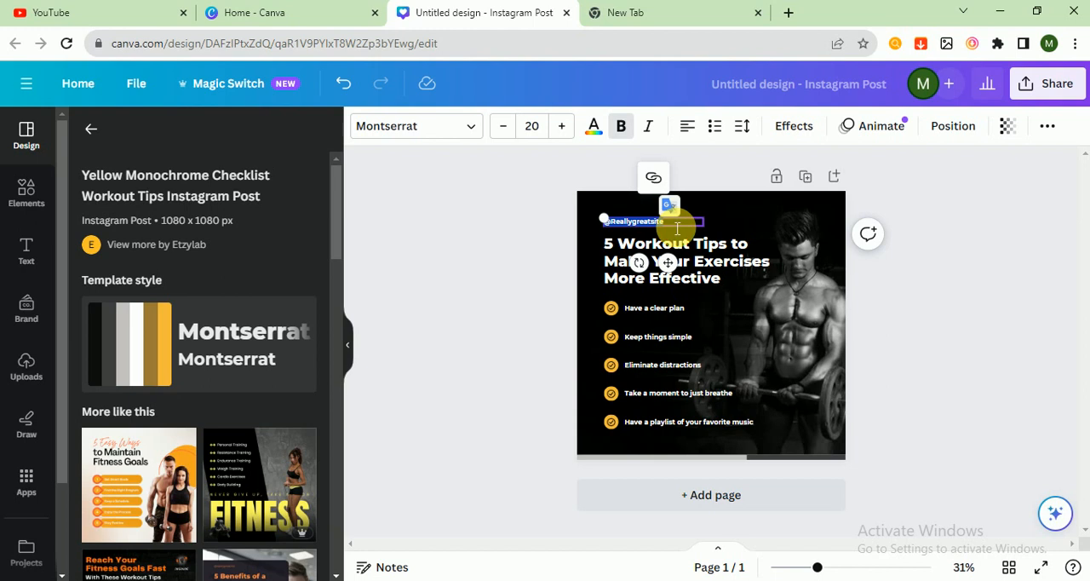
pyautogui.moveTo(677, 228); pyautogui.dragTo(603, 218)
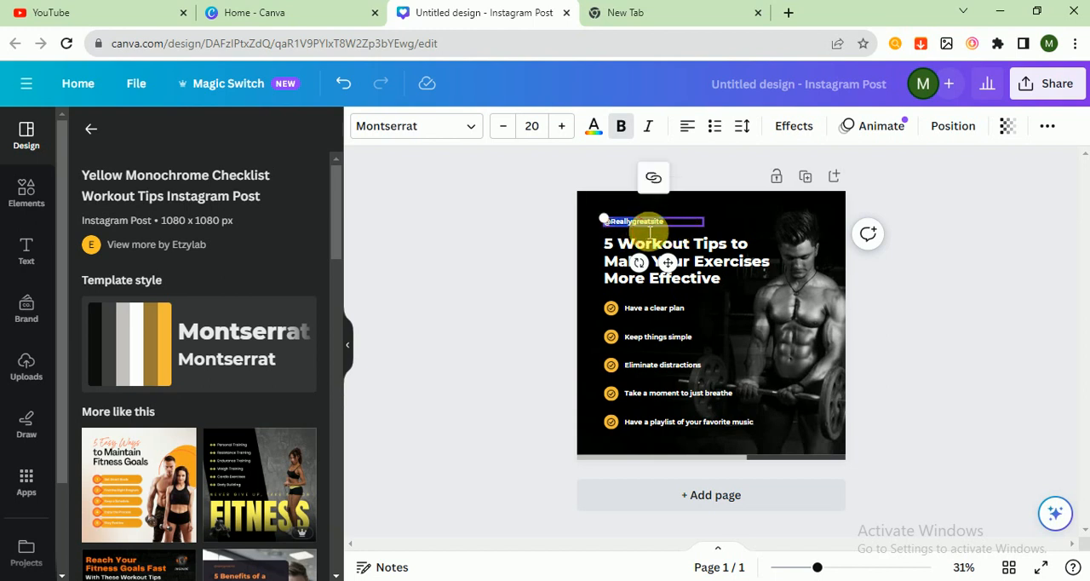
pyautogui.write('@w')
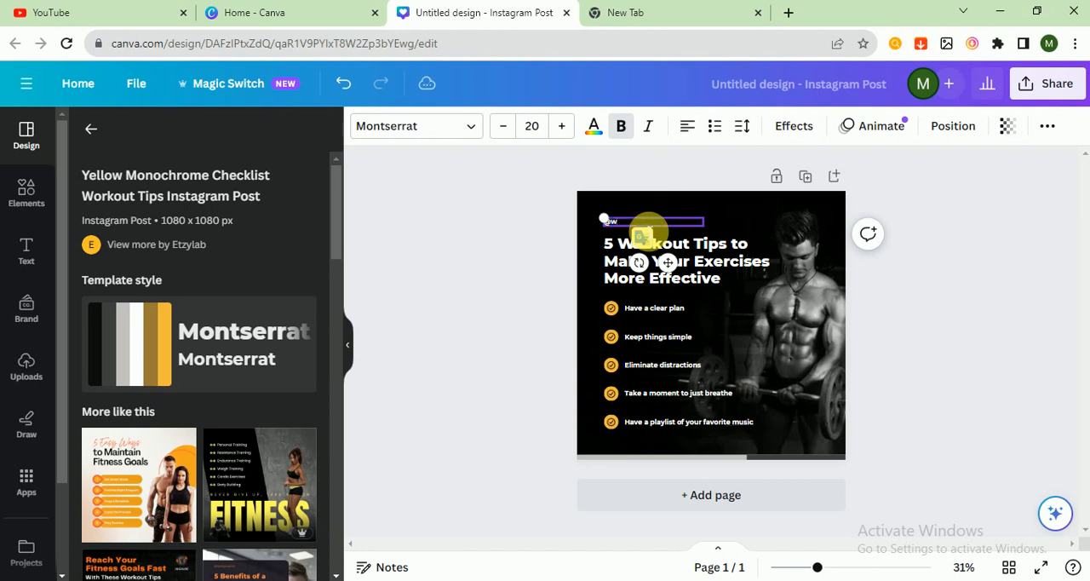
pyautogui.write('orkouttips.com')
pyautogui.click(524, 261)
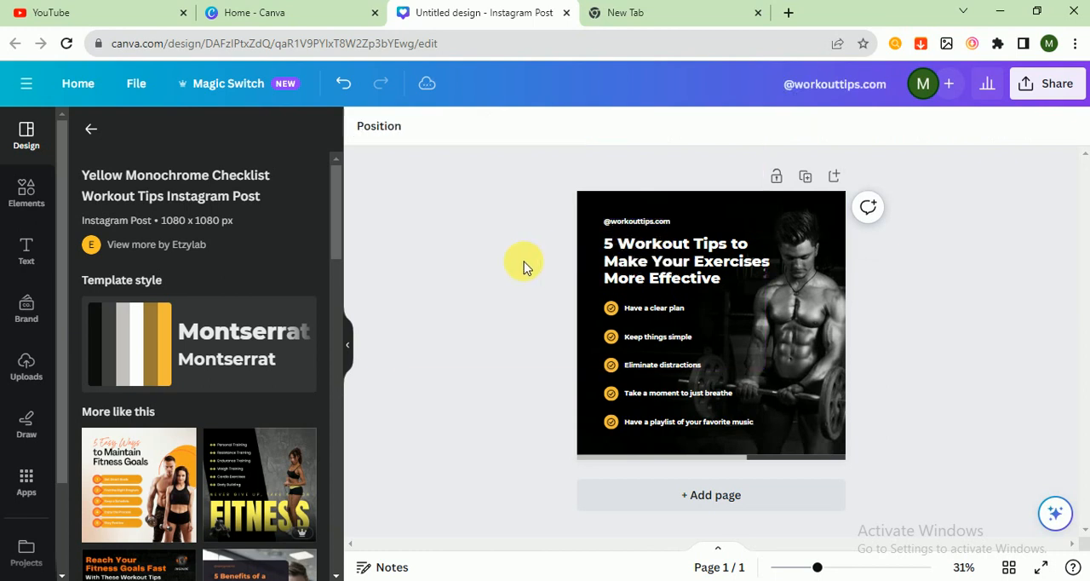
# Try to change the font of the "5 Workout Tips" heading to Proxima Nova
pyautogui.click(664, 322)
pyautogui.click(626, 260)
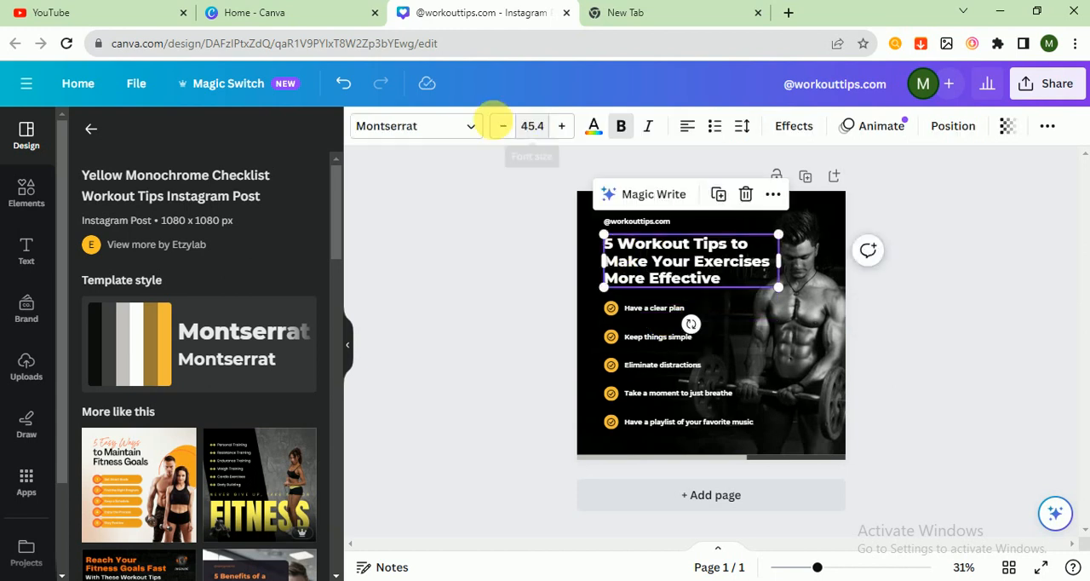
pyautogui.click(450, 125)
pyautogui.click(152, 375)
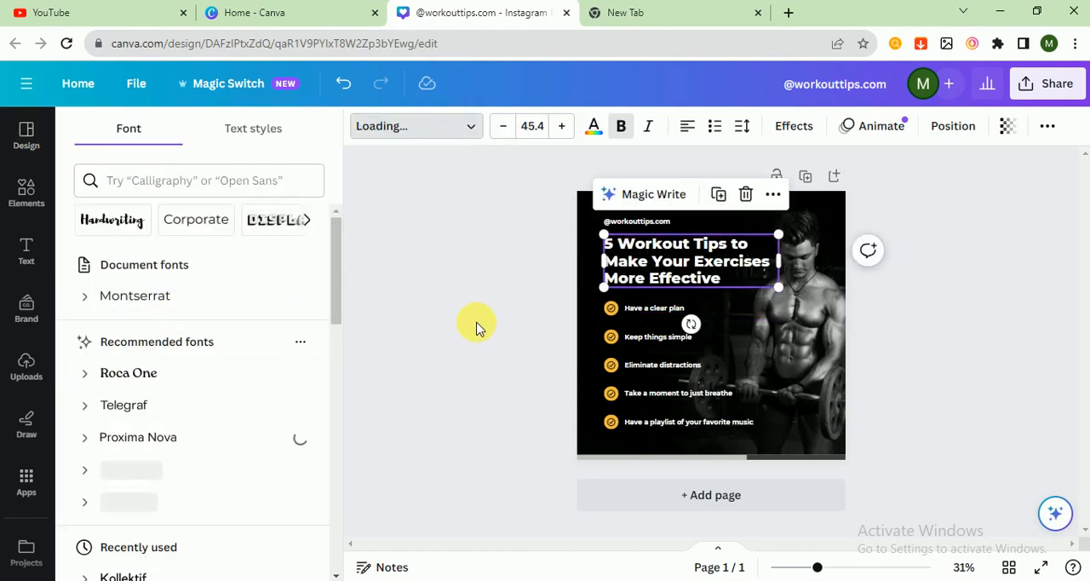
pyautogui.click(948, 321)
pyautogui.click(831, 332)
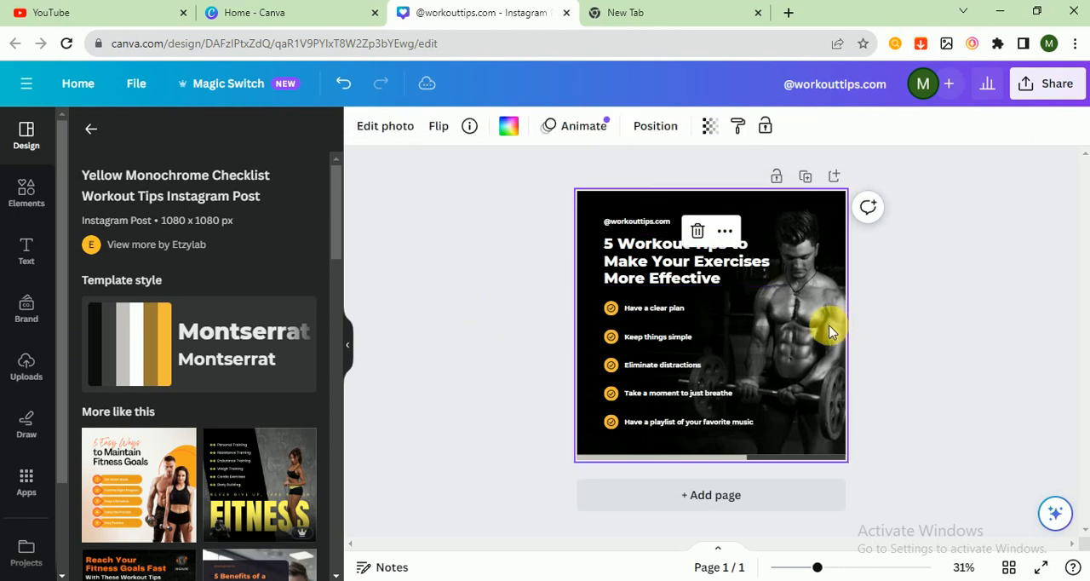
pyautogui.click(521, 335)
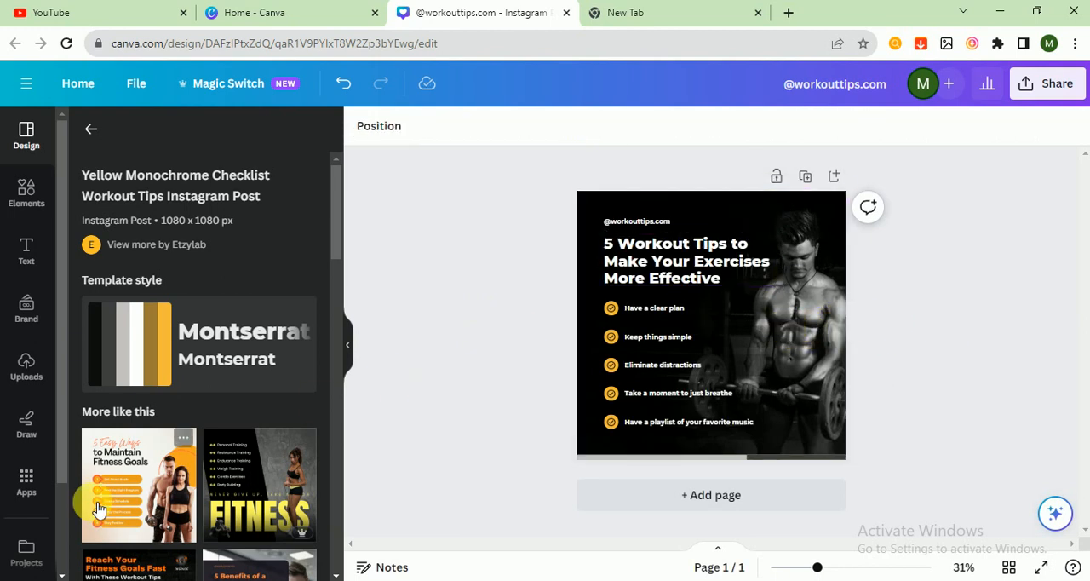
# Search the stock photos for "workout" and narrow the search to Gym
pyautogui.scroll(-2, 25, 545)
pyautogui.click(27, 552)
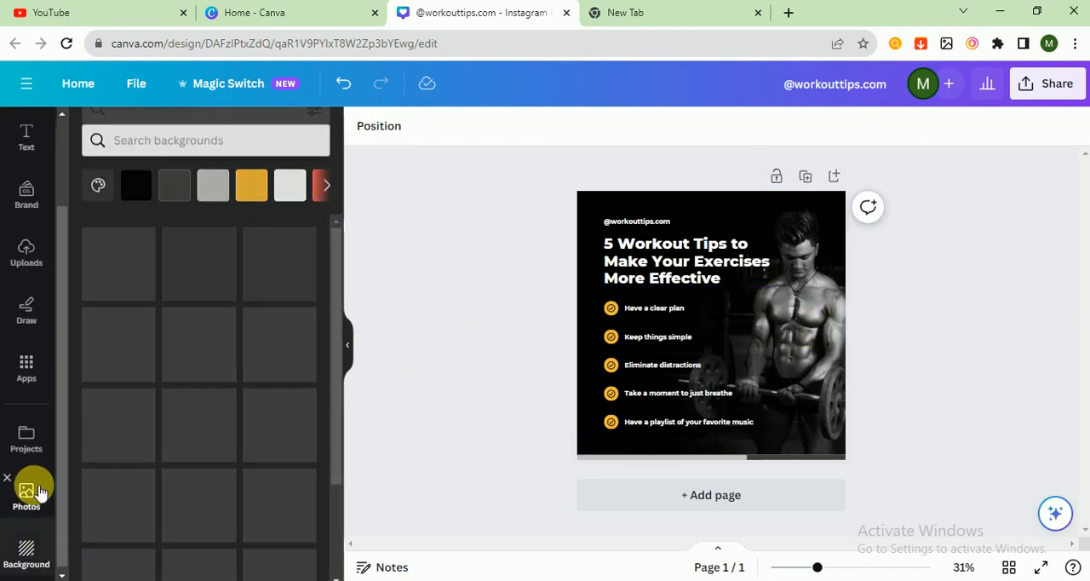
pyautogui.click(39, 492)
pyautogui.click(144, 140)
pyautogui.write('wo')
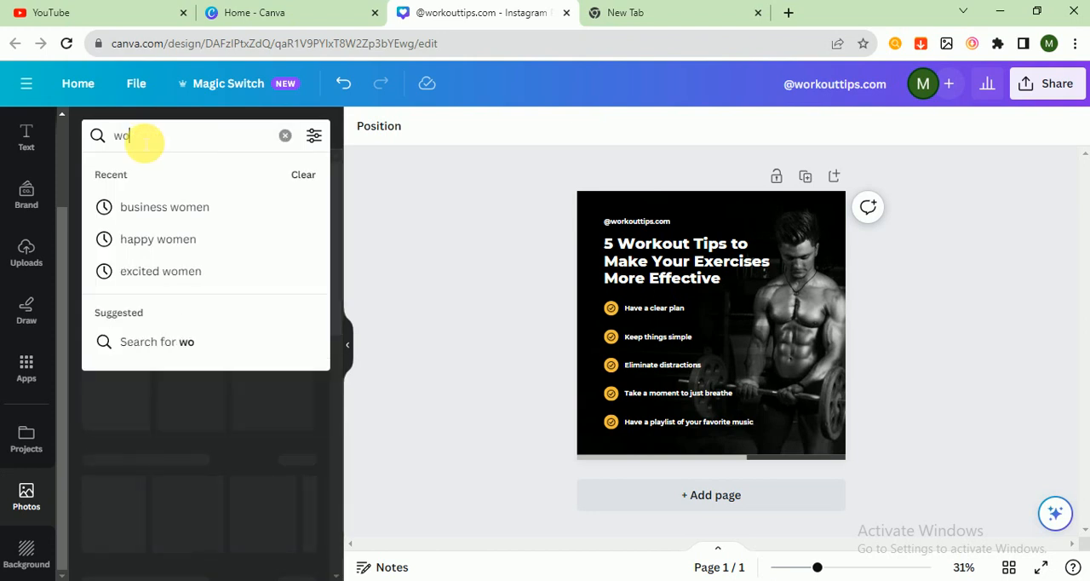
pyautogui.write('rkout')
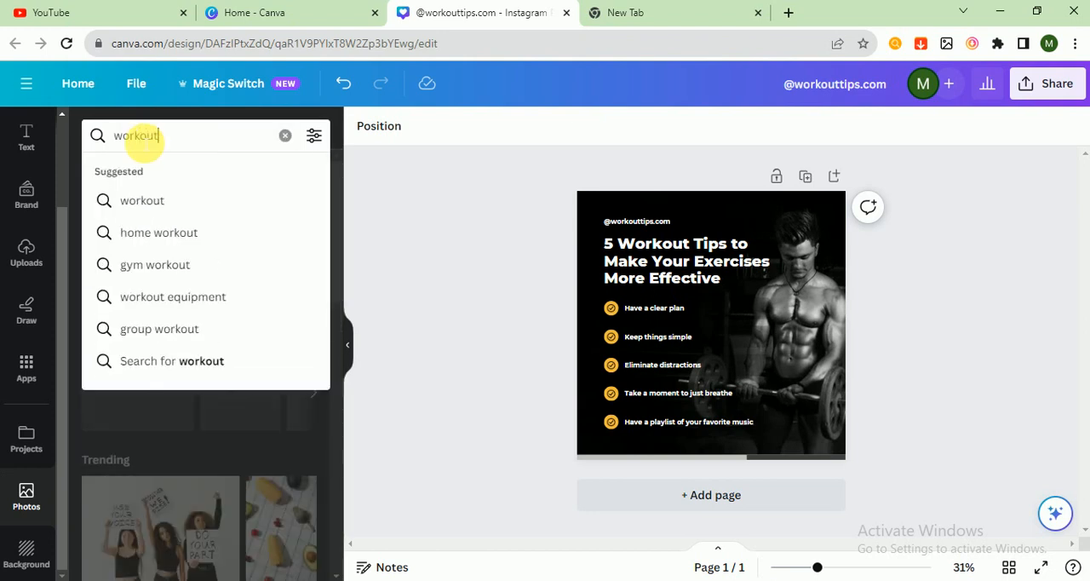
pyautogui.press('Return')
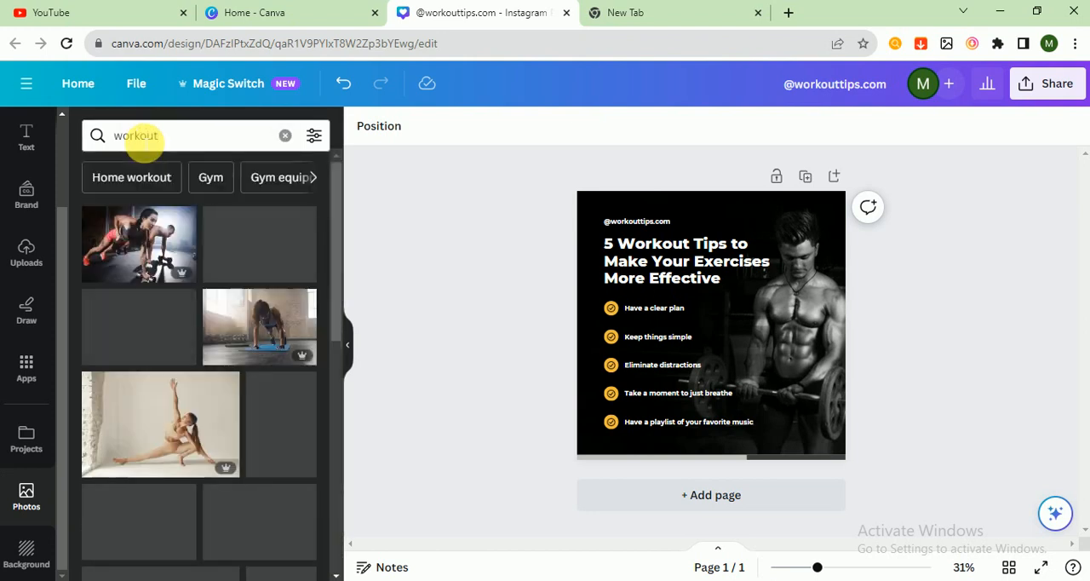
pyautogui.click(218, 180)
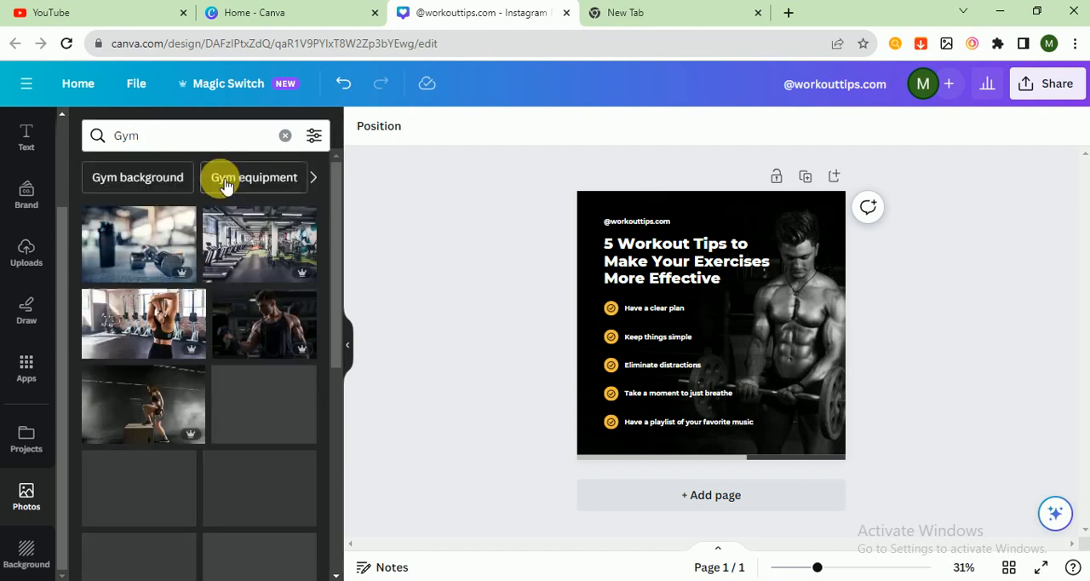
# Place the dark gym photo of the man in a black tank top on the page and make it the background
pyautogui.moveTo(294, 326); pyautogui.dragTo(700, 325)
pyautogui.rightClick(717, 331)
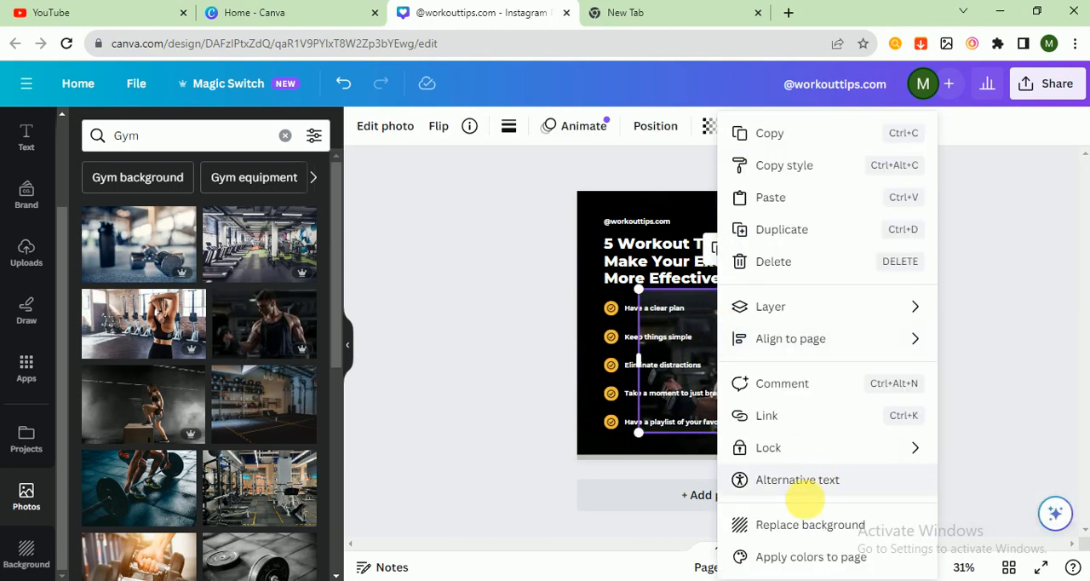
pyautogui.click(800, 522)
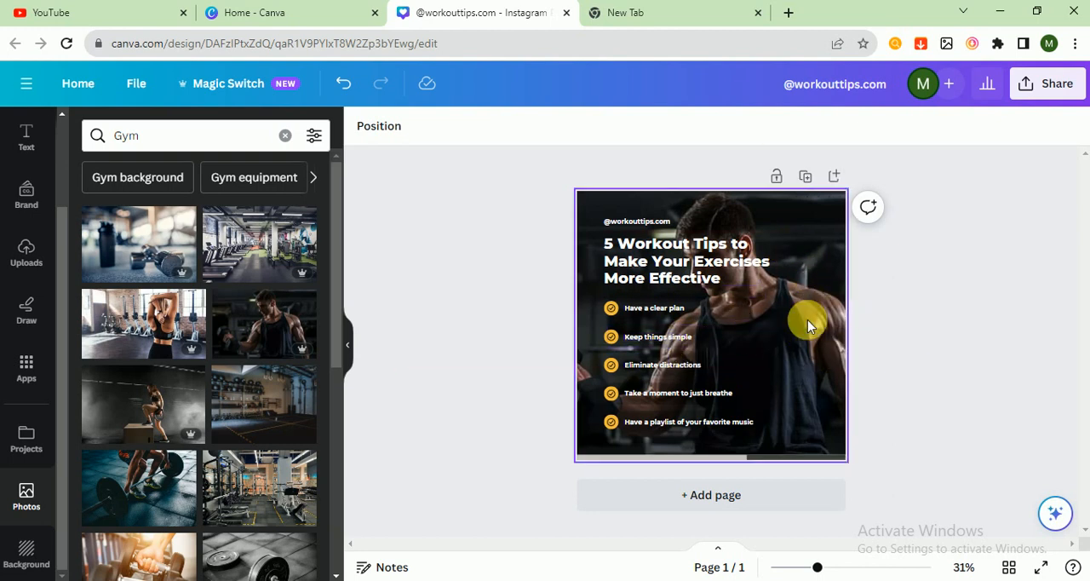
# Replace the first checklist item, "Have a clear plan", with "make warmup daily"
pyautogui.click(640, 313)
pyautogui.click(679, 313)
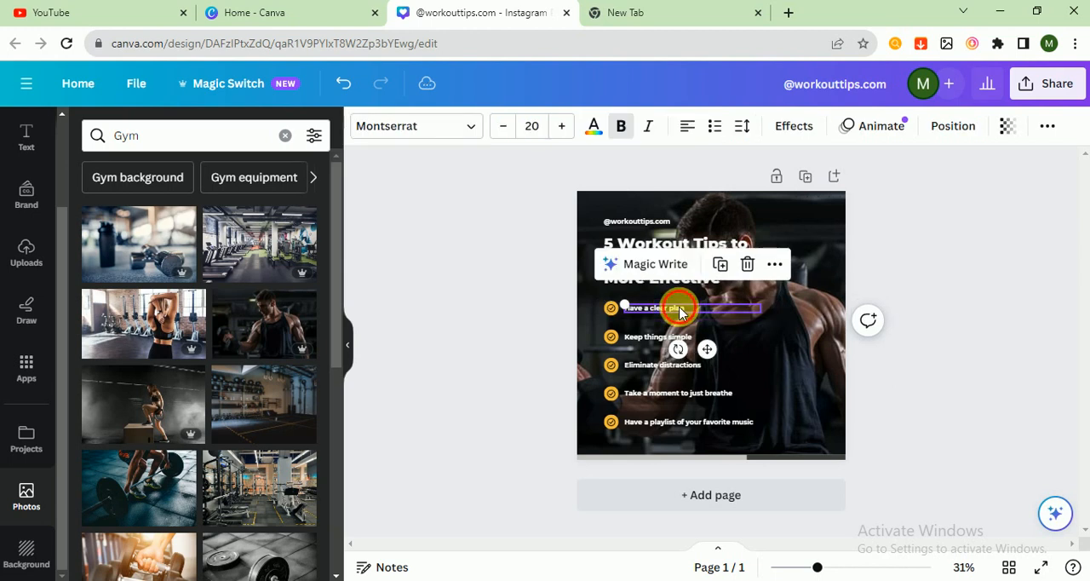
pyautogui.tripleClick(687, 314)
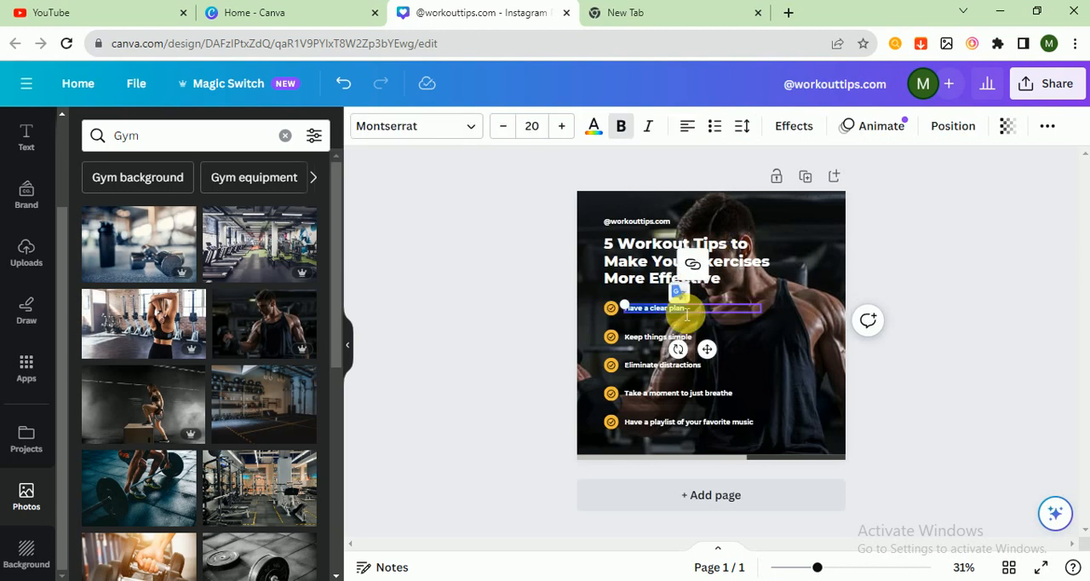
pyautogui.write('make')
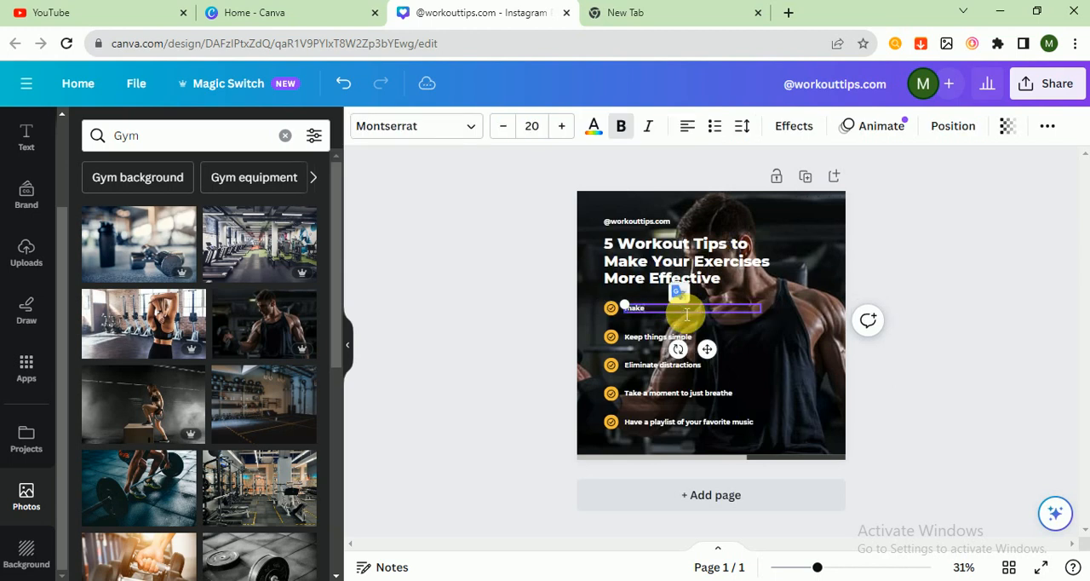
pyautogui.write(' warmup daily')
# Replace the second checklist item, "Keep things simple", with "drink more water"
pyautogui.doubleClick(641, 339)
pyautogui.press('BackSpace')
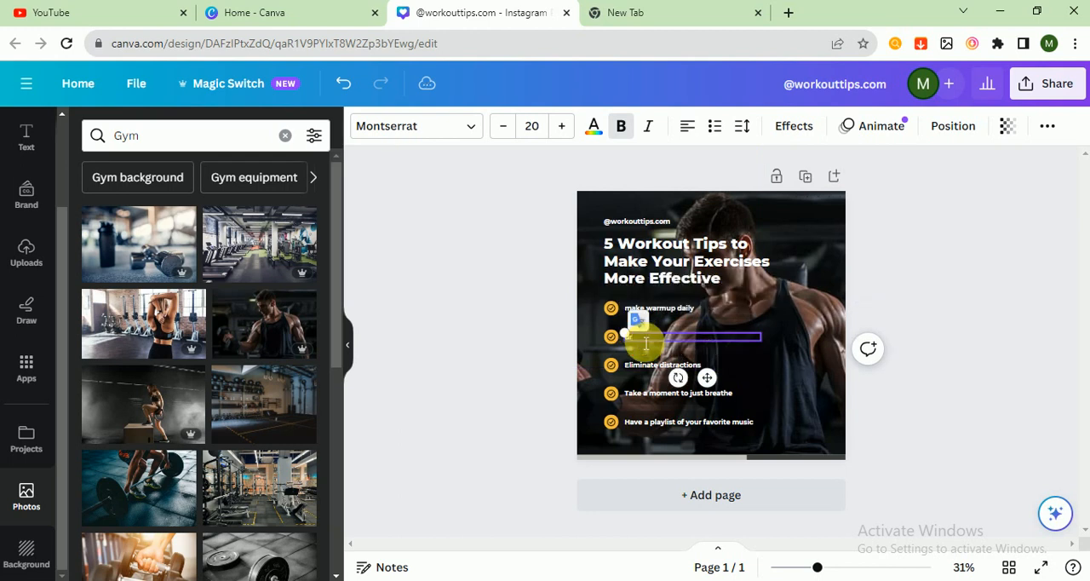
pyautogui.write('Drink more water')
pyautogui.click(555, 353)
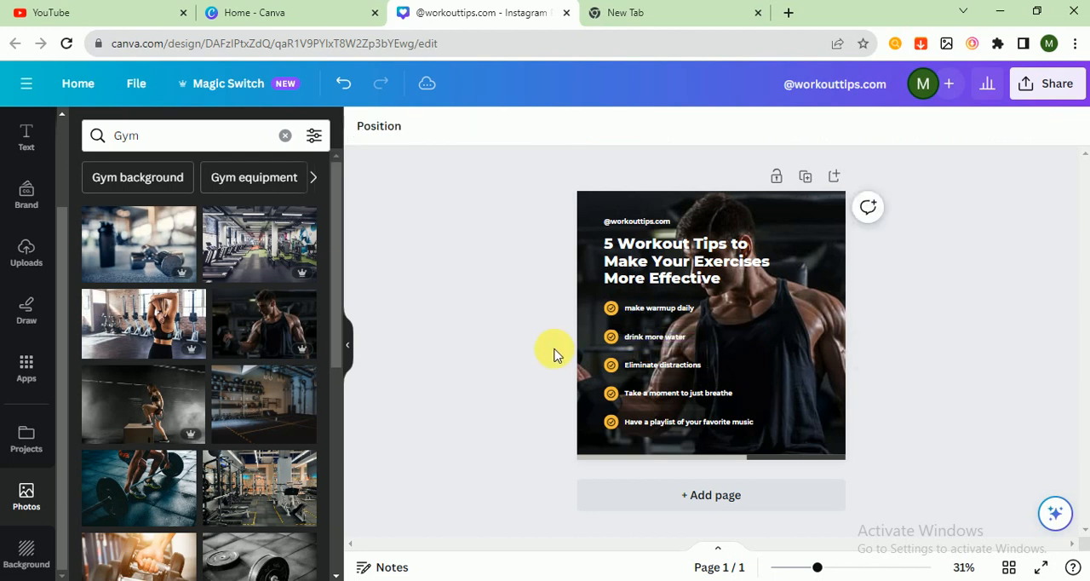